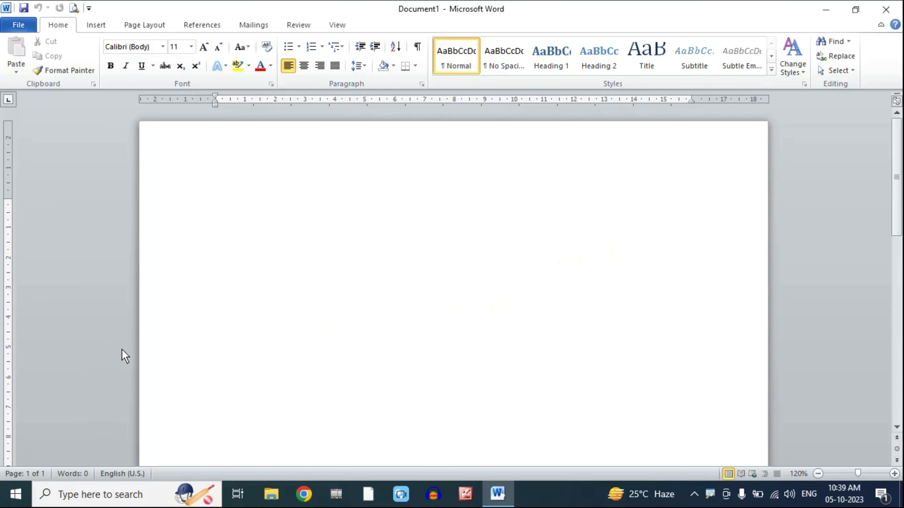
Generate 28 pages of sample paragraphs with =rand(), then return the cursor to the document start.
{"action": "type", "text": "=rand()"}
{"action": "key", "text": "Return"}
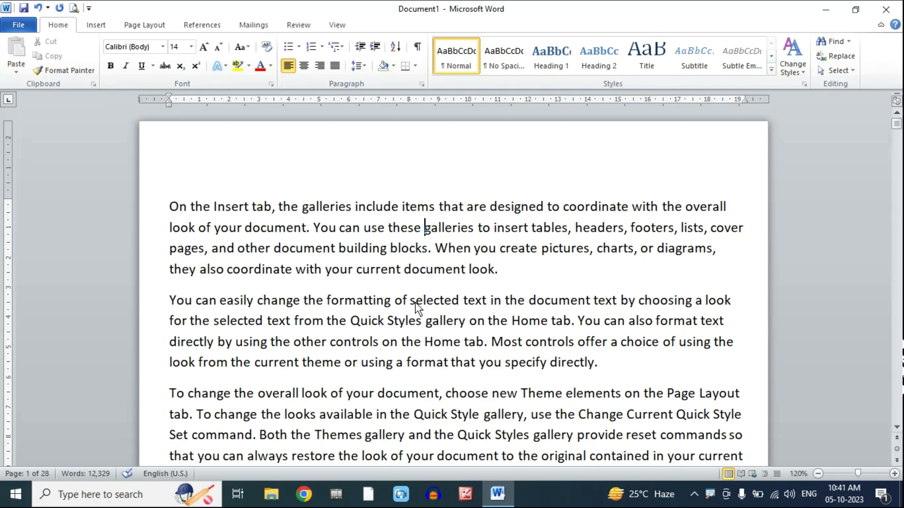
{"action": "key", "text": "Home"}
{"action": "key", "text": "ctrl+Home"}
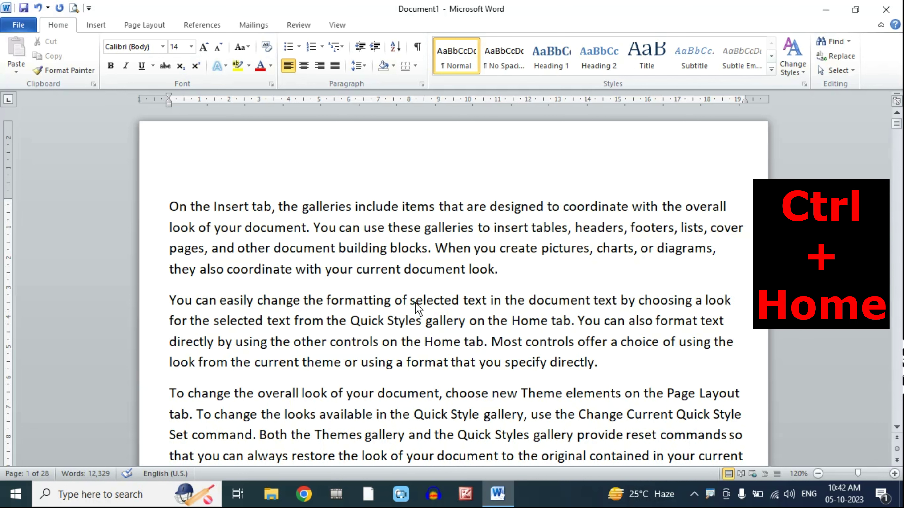
{"action": "scroll", "coordinate": [409, 320], "scroll_direction": "down", "scroll_amount": 2}
{"action": "scroll", "coordinate": [405, 318], "scroll_direction": "down", "scroll_amount": 4}
{"action": "scroll", "coordinate": [406, 315], "scroll_direction": "down", "scroll_amount": 4}
{"action": "scroll", "coordinate": [405, 316], "scroll_direction": "down", "scroll_amount": 4}
{"action": "left_click", "coordinate": [505, 307]}
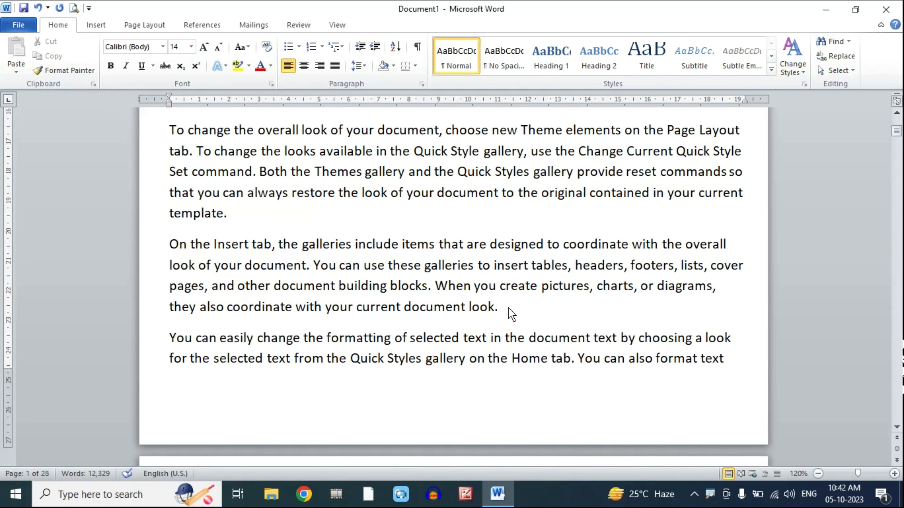
{"action": "key", "text": "ctrl+Home"}
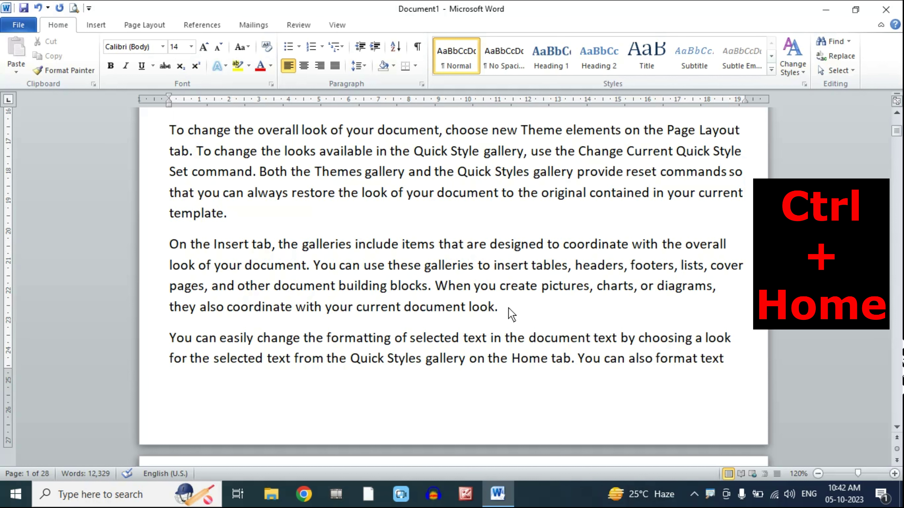
{"action": "key", "text": "ctrl+Home"}
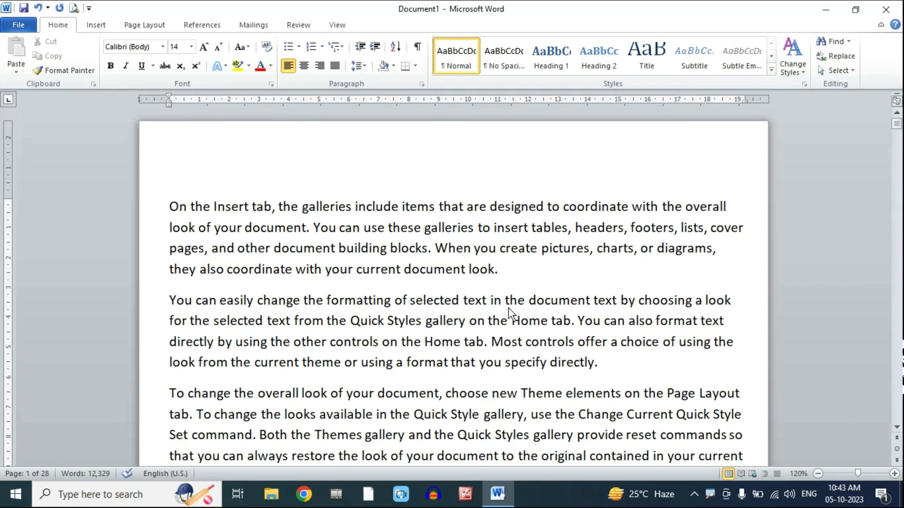
{"action": "left_click", "coordinate": [436, 245]}
{"action": "key", "text": "End"}
{"action": "key", "text": "ctrl+End"}
{"action": "key", "text": "ctrl+End"}
{"action": "left_click", "coordinate": [896, 125]}
Scroll to the middle of the document and place the insertion point after the word 'look.'.
{"action": "left_click_drag", "start_coordinate": [896, 125], "coordinate": [896, 227]}
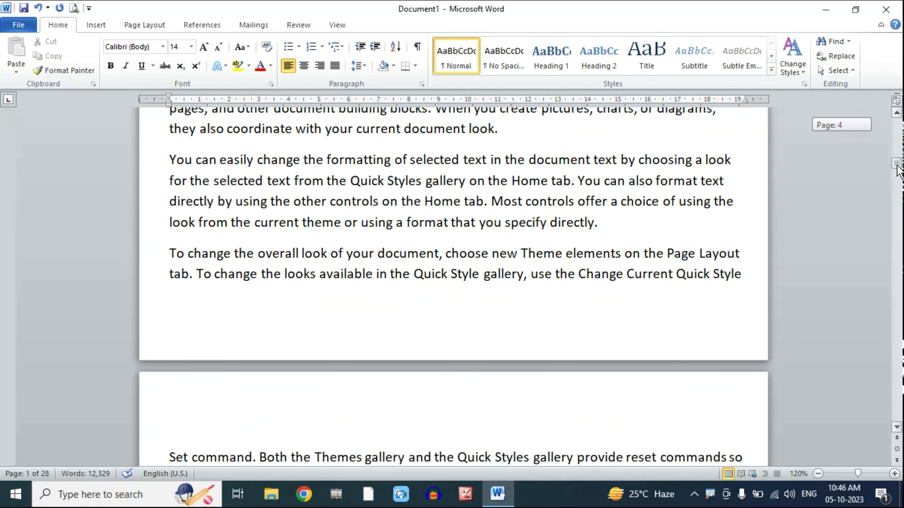
{"action": "left_click_drag", "start_coordinate": [896, 227], "coordinate": [746, 206]}
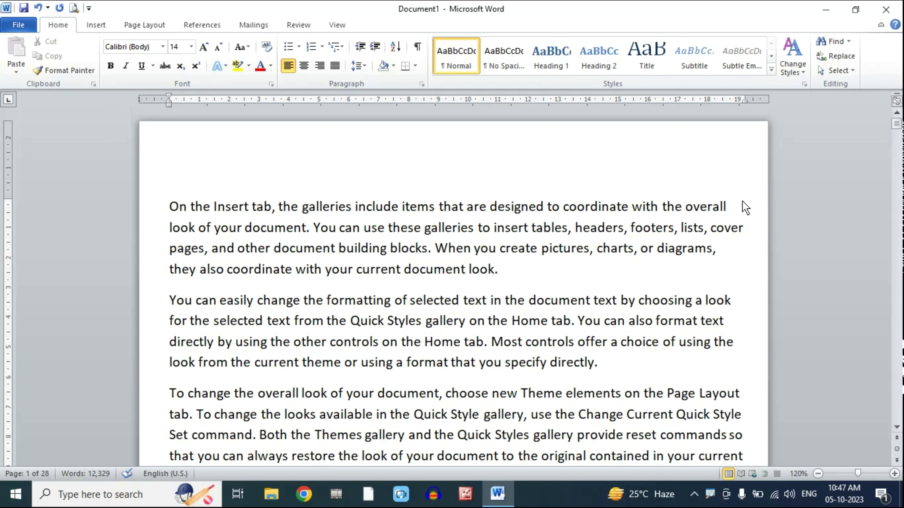
{"action": "key", "text": "Page_Down"}
{"action": "key", "text": "Page_Up"}
{"action": "key", "text": "Page_Up"}
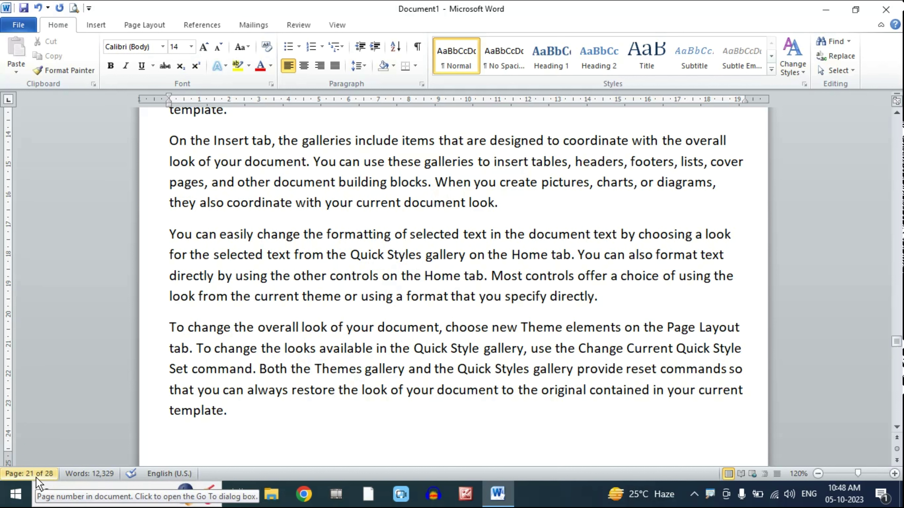
{"action": "left_click_drag", "start_coordinate": [897, 344], "coordinate": [895, 314]}
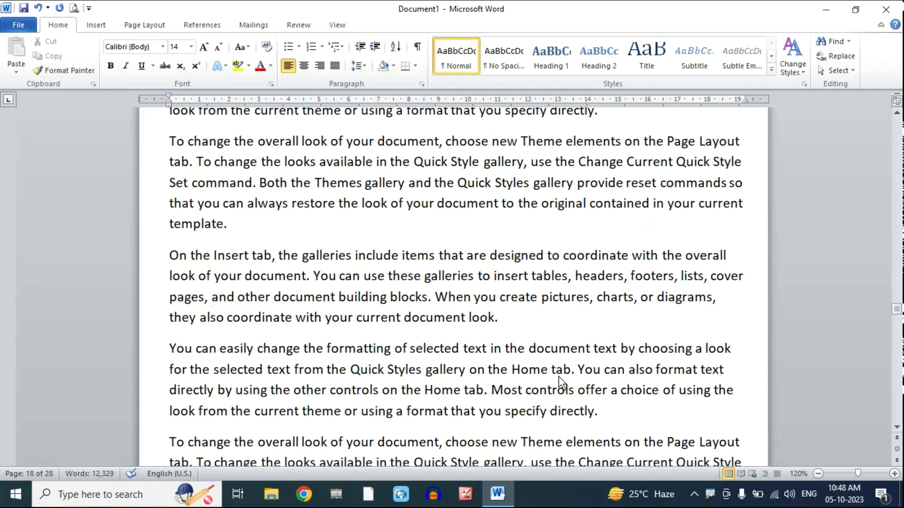
{"action": "left_click", "coordinate": [505, 325]}
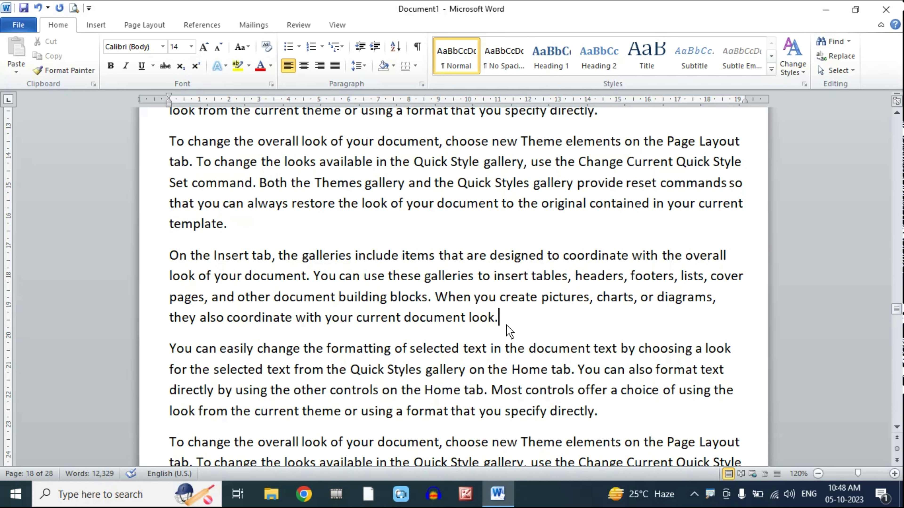
Move back up through the document toward earlier pages.
{"action": "key", "text": "Page_Up"}
{"action": "key", "text": "Page_Up"}
{"action": "key", "text": "Page_Up"}
{"action": "scroll", "coordinate": [510, 331], "scroll_direction": "up", "scroll_amount": 3}
{"action": "scroll", "coordinate": [510, 331], "scroll_direction": "up", "scroll_amount": 3}
{"action": "scroll", "coordinate": [509, 331], "scroll_direction": "up", "scroll_amount": 3}
{"action": "scroll", "coordinate": [509, 331], "scroll_direction": "up", "scroll_amount": 3}
{"action": "scroll", "coordinate": [509, 332], "scroll_direction": "up", "scroll_amount": 3}
{"action": "scroll", "coordinate": [509, 331], "scroll_direction": "up", "scroll_amount": 3}
{"action": "scroll", "coordinate": [510, 331], "scroll_direction": "up", "scroll_amount": 3}
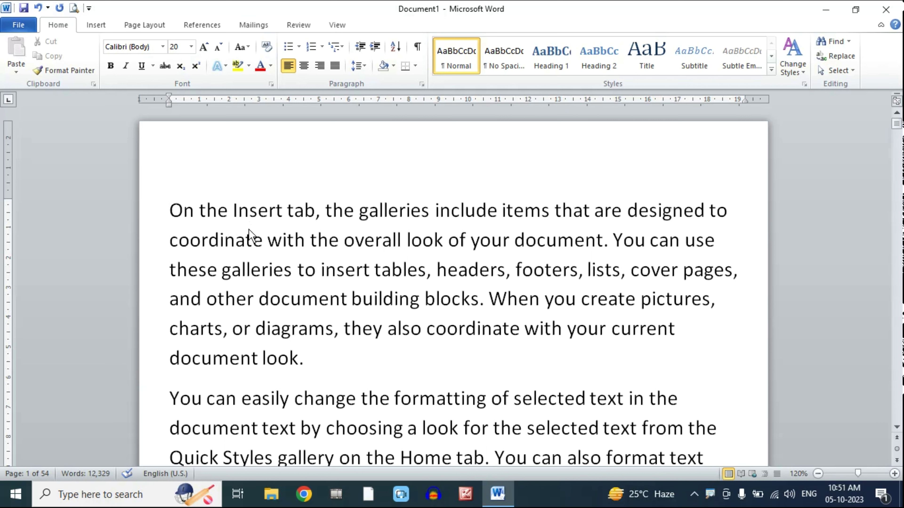
Delete the two letters following 'inc' in 'include' in the opening sentence.
{"action": "left_click", "coordinate": [462, 218]}
{"action": "key", "text": "Delete"}
{"action": "key", "text": "Delete"}
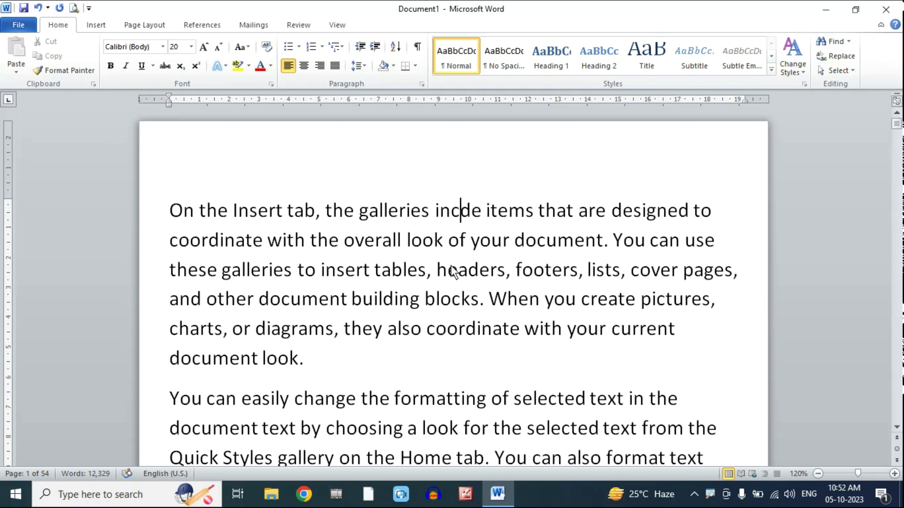
{"action": "key", "text": "Delete"}
{"action": "key", "text": "Delete"}
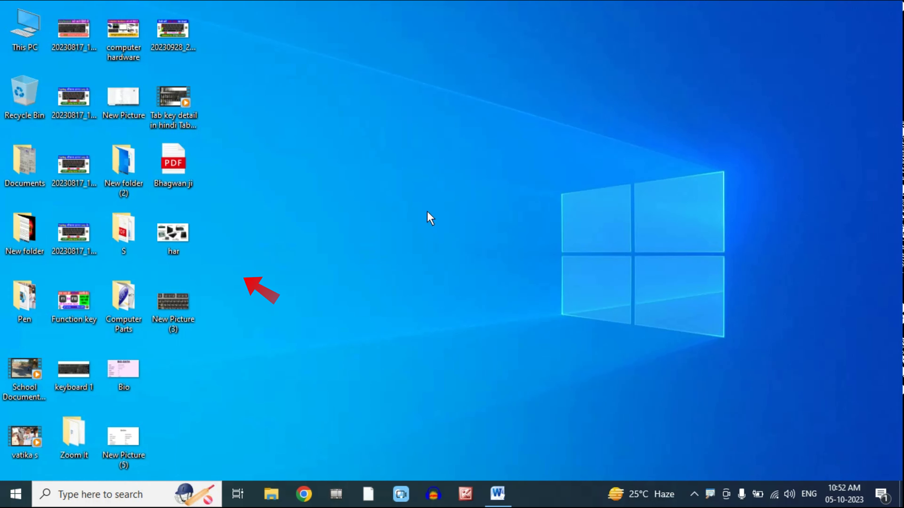
{"action": "mouse_move", "coordinate": [173, 233]}
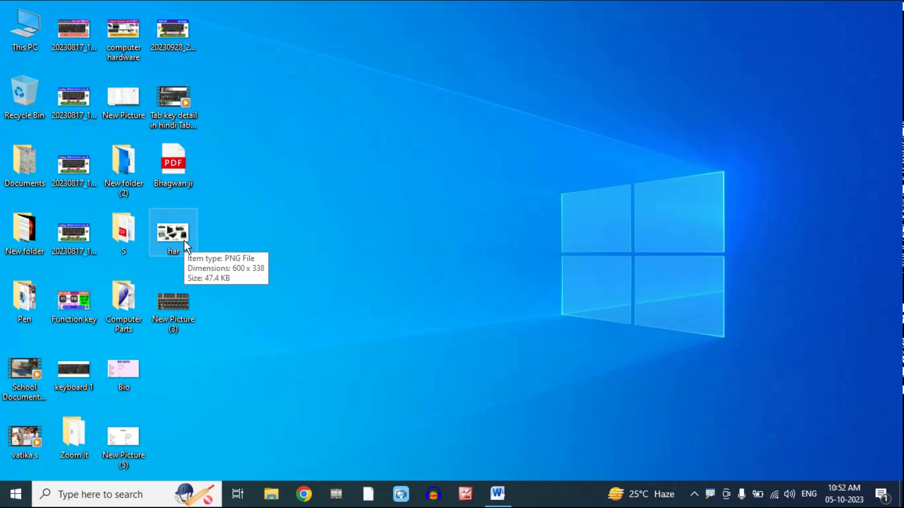
Delete the har image to the Recycle Bin, restore it to the desktop, and close the bin.
{"action": "key", "text": "Delete"}
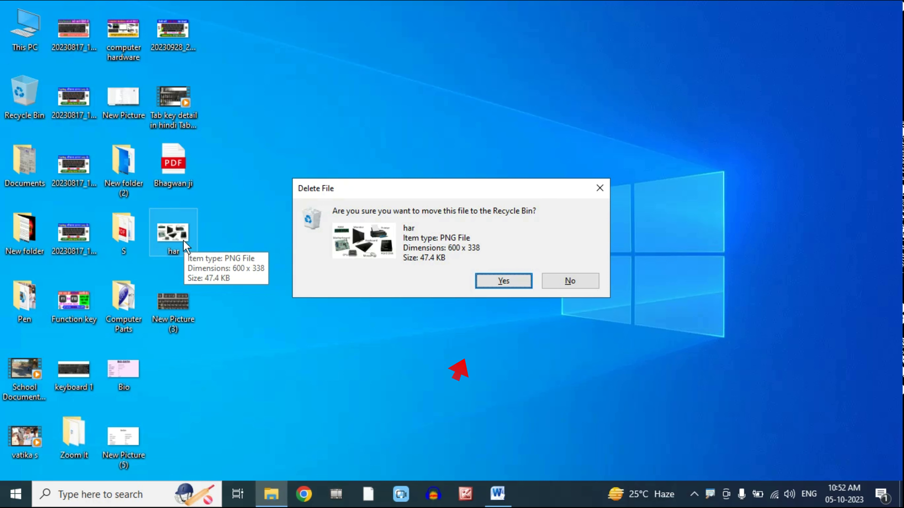
{"action": "key", "text": "Return"}
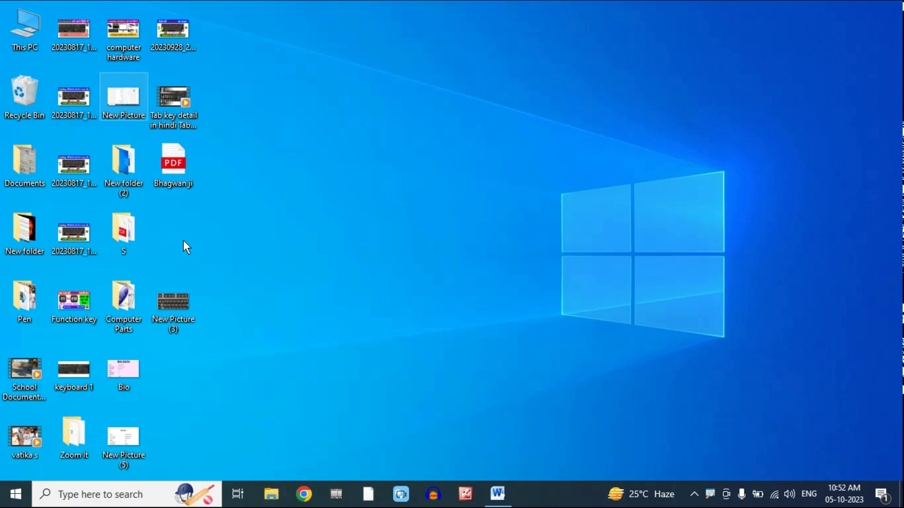
{"action": "double_click", "coordinate": [26, 111]}
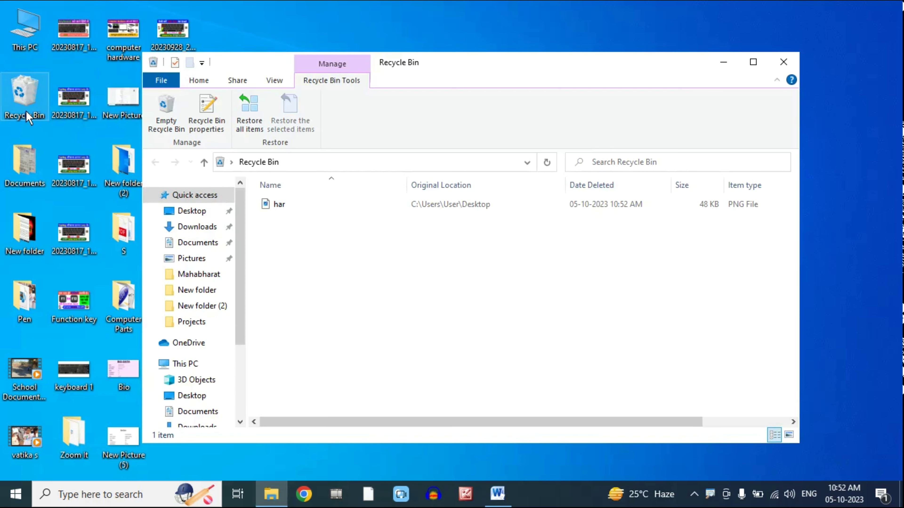
{"action": "left_click", "coordinate": [278, 209]}
{"action": "right_click", "coordinate": [280, 214]}
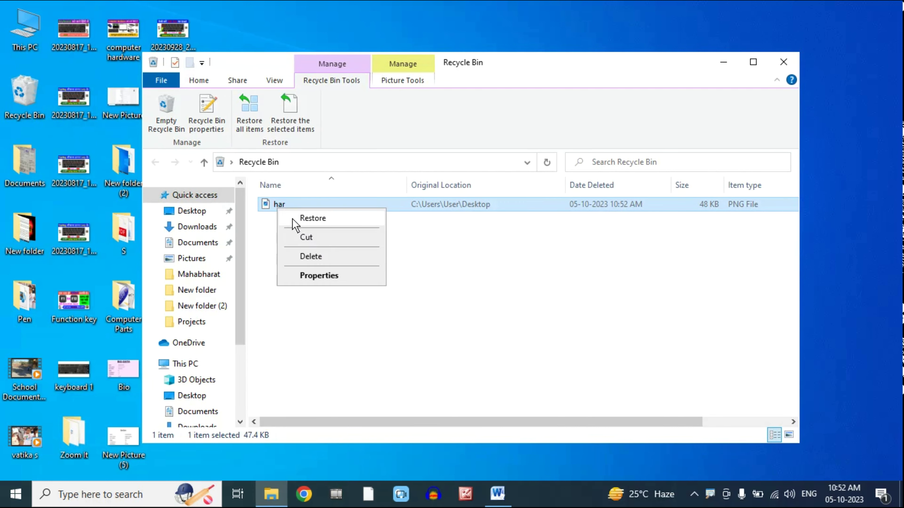
{"action": "left_click", "coordinate": [319, 222]}
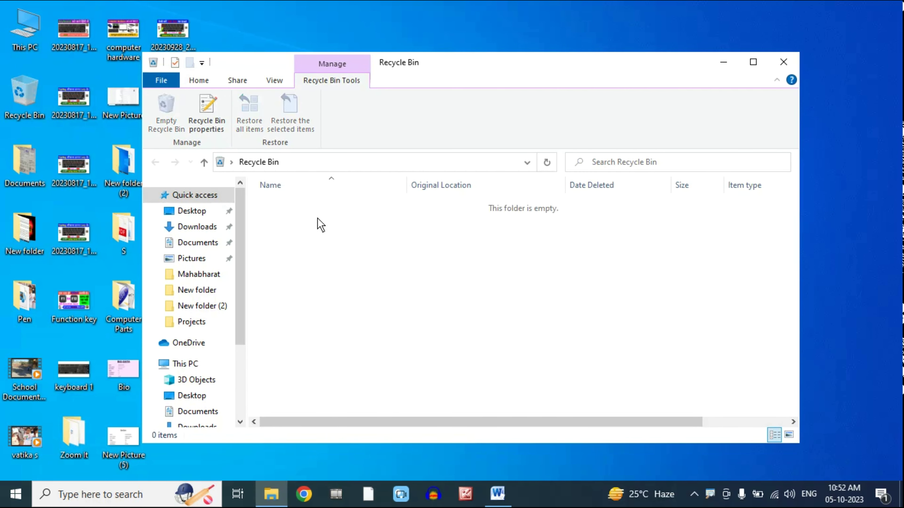
{"action": "left_click", "coordinate": [783, 61]}
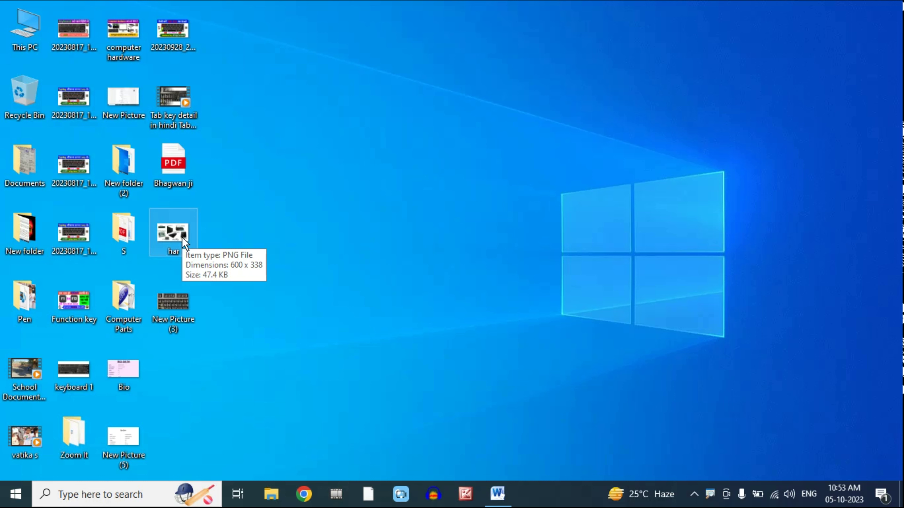
Permanently delete the har image with Shift+Delete and confirm the Recycle Bin is empty.
{"action": "left_click", "coordinate": [183, 241]}
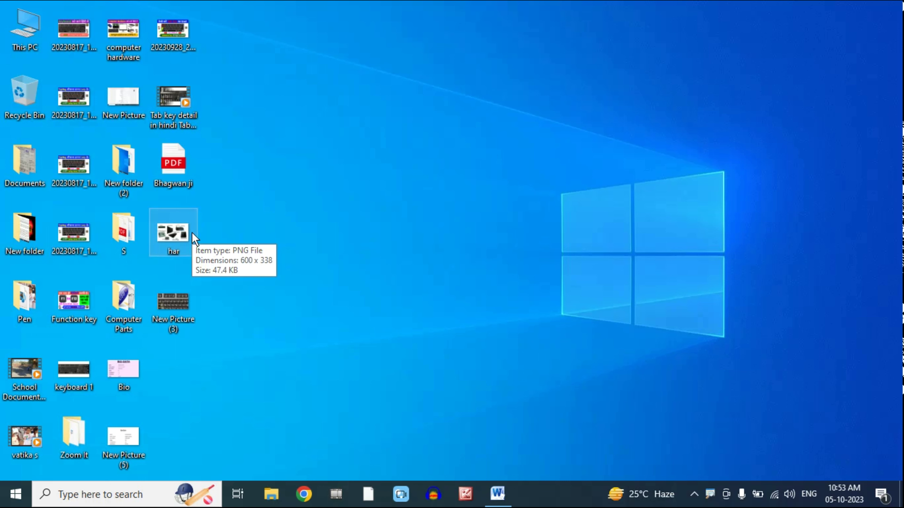
{"action": "key", "text": "shift+Delete"}
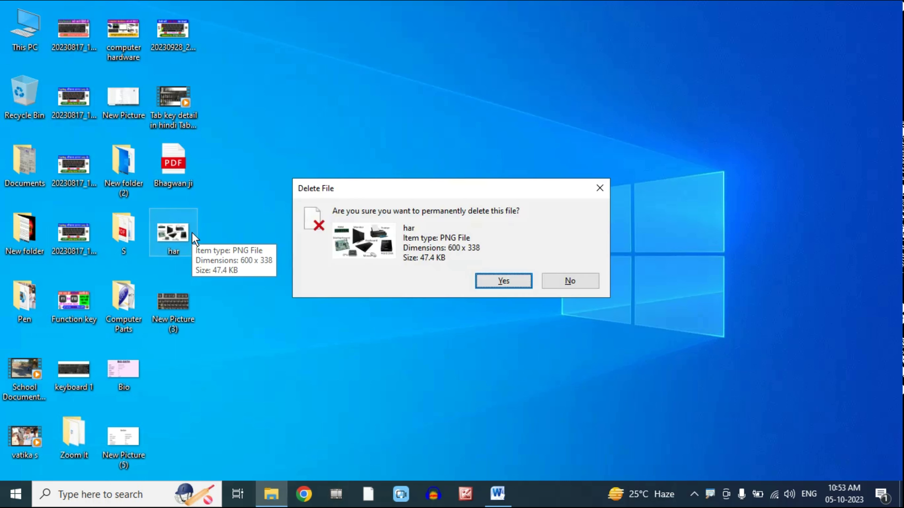
{"action": "key", "text": "Return"}
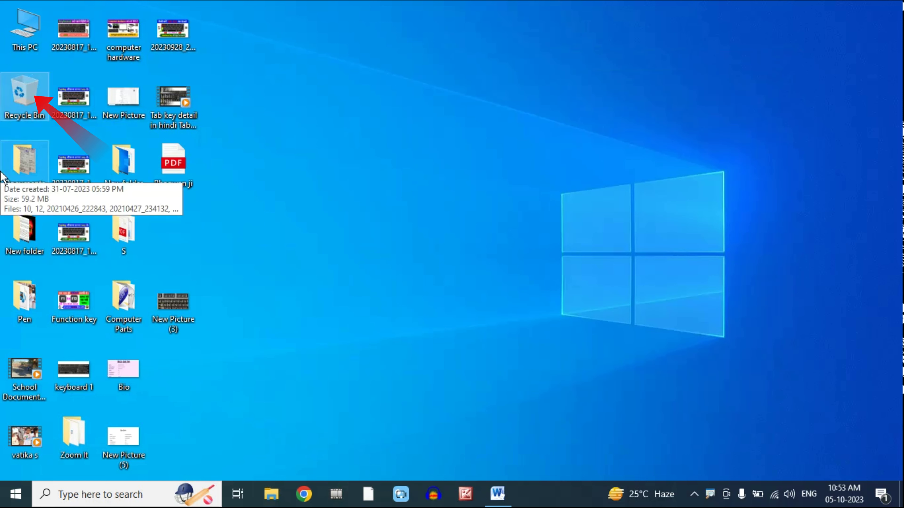
{"action": "double_click", "coordinate": [28, 106]}
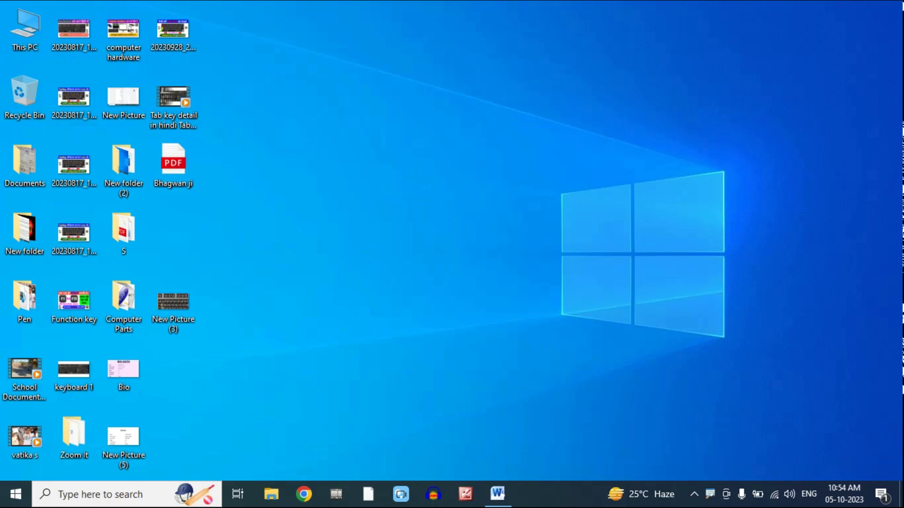
Type 'Techno' followed by a name, then insert 'Computer' before the name.
{"action": "type", "text": "Techno "}
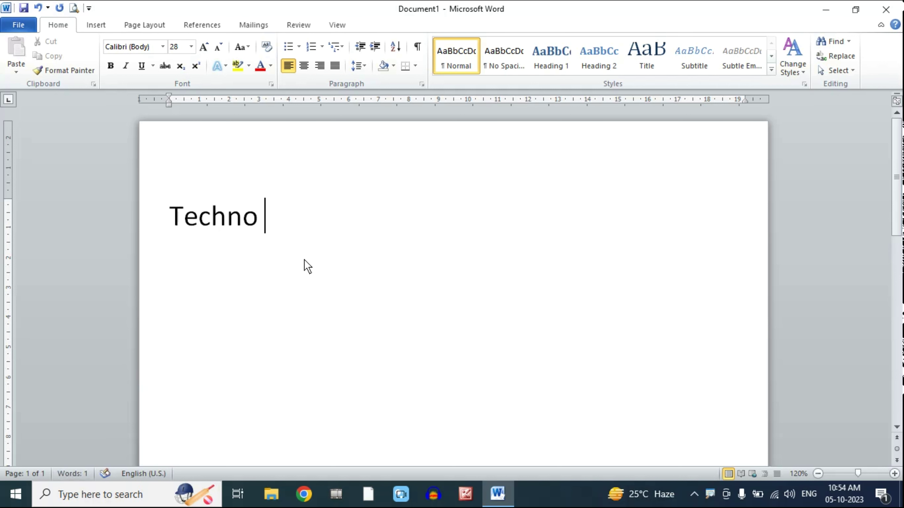
{"action": "type", "text": "Mukesh"}
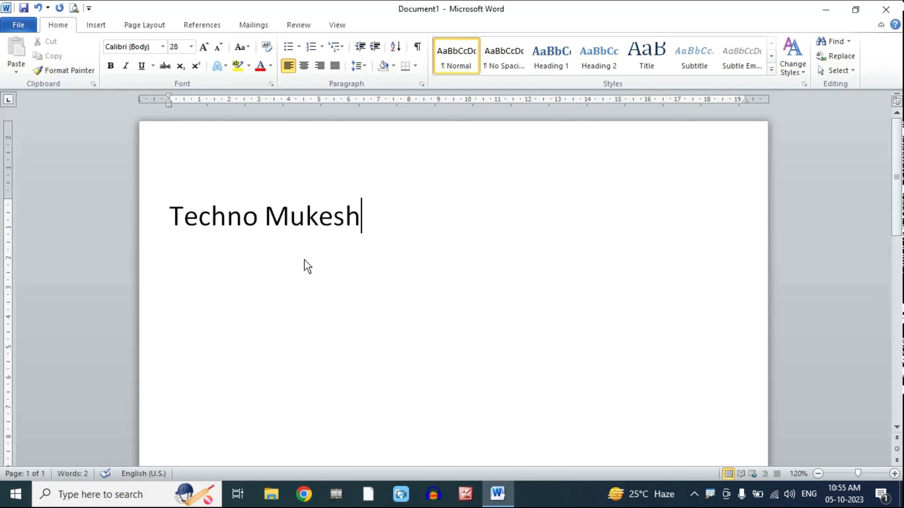
{"action": "left_click", "coordinate": [268, 214]}
{"action": "type", "text": "Computer"}
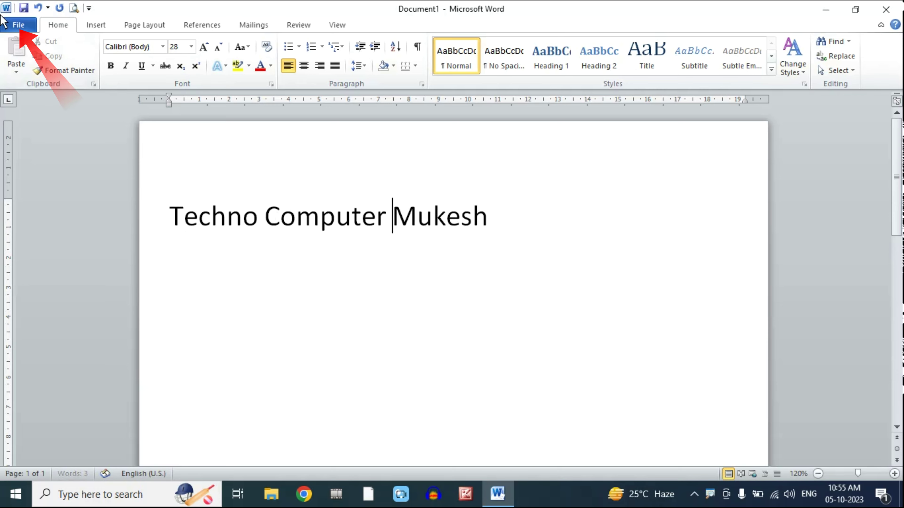
{"action": "left_click", "coordinate": [18, 25]}
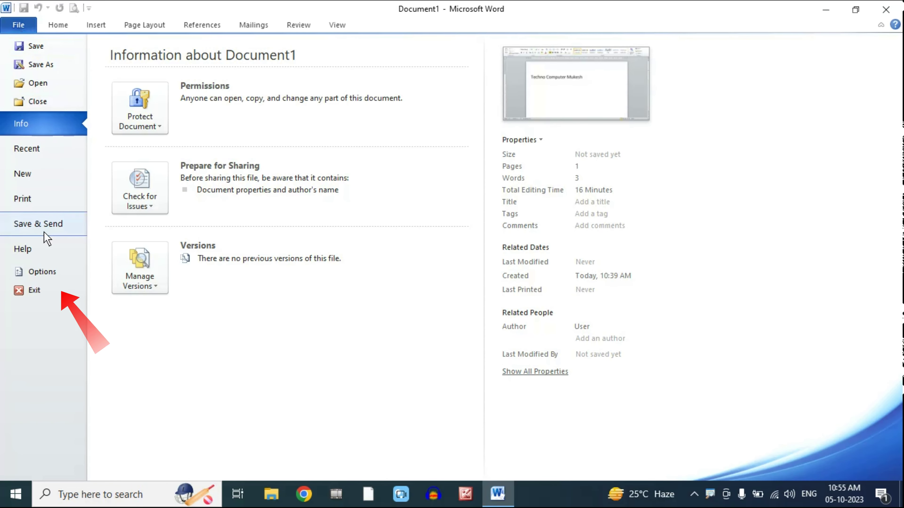
Enable 'Use the Insert key to control overtype mode' and 'Use overtype mode' in Advanced options.
{"action": "left_click", "coordinate": [41, 271]}
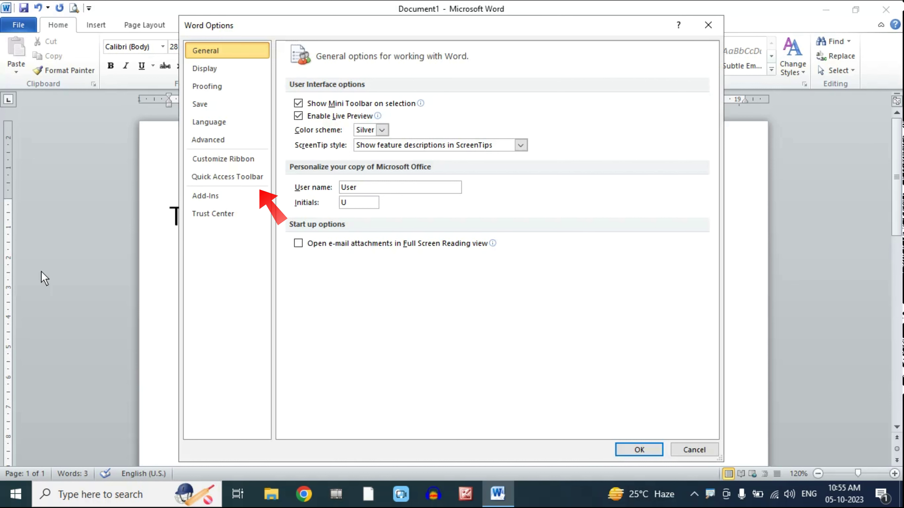
{"action": "left_click", "coordinate": [220, 150]}
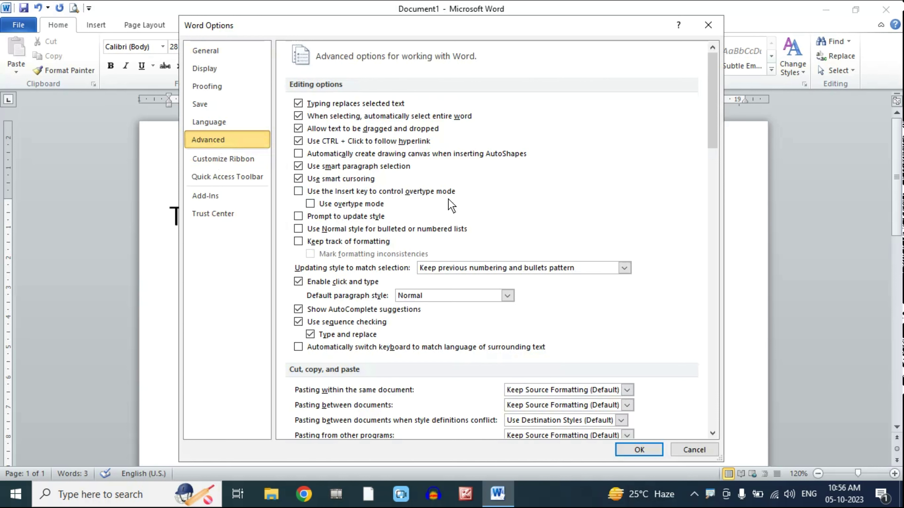
{"action": "left_click", "coordinate": [298, 192]}
{"action": "left_click", "coordinate": [297, 191]}
{"action": "left_click", "coordinate": [309, 204]}
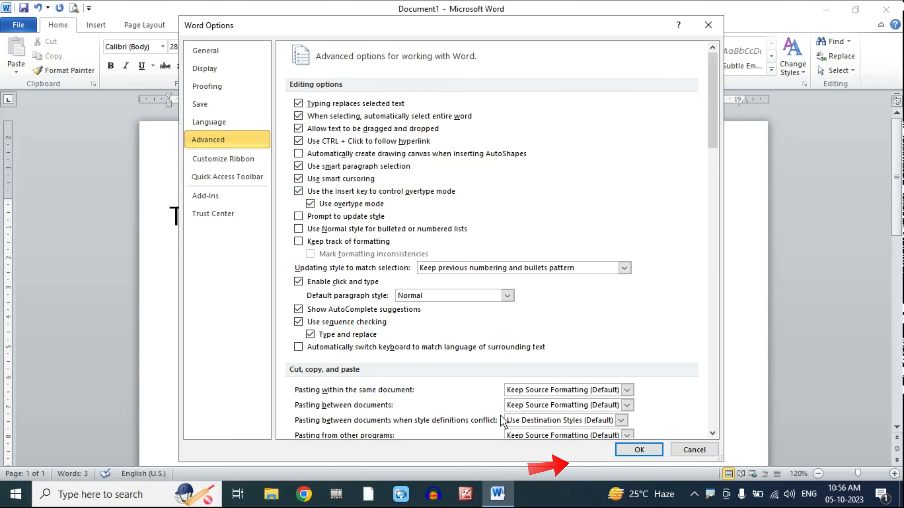
{"action": "left_click", "coordinate": [635, 450]}
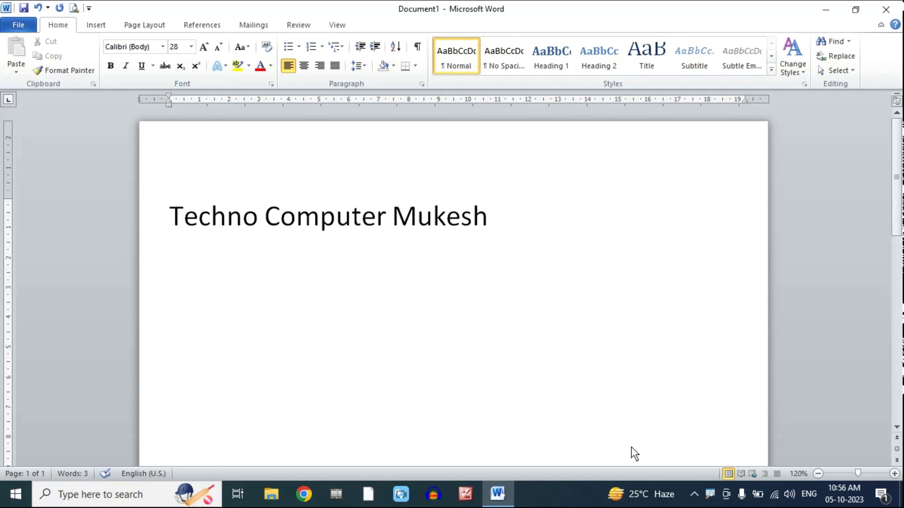
Type 'Techno' in overtype mode to replace the name at the end of the line.
{"action": "type", "text": "Techn"}
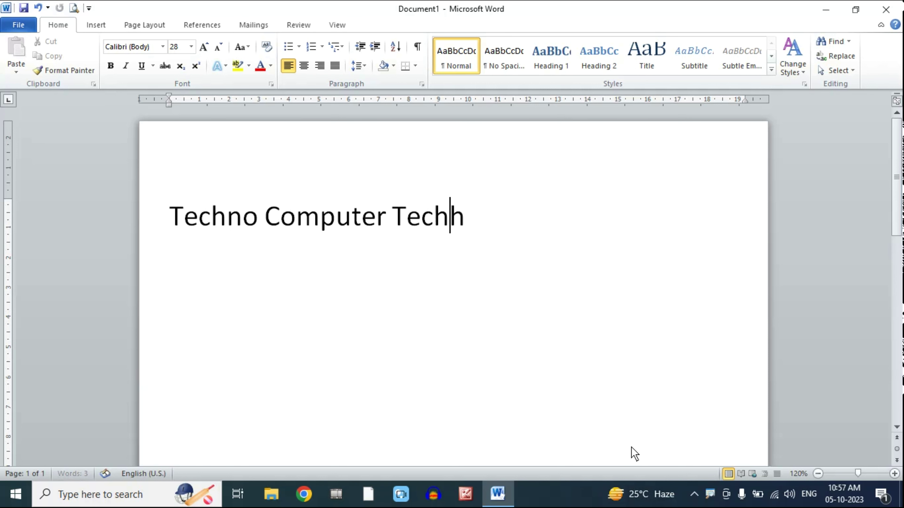
{"action": "type", "text": "o"}
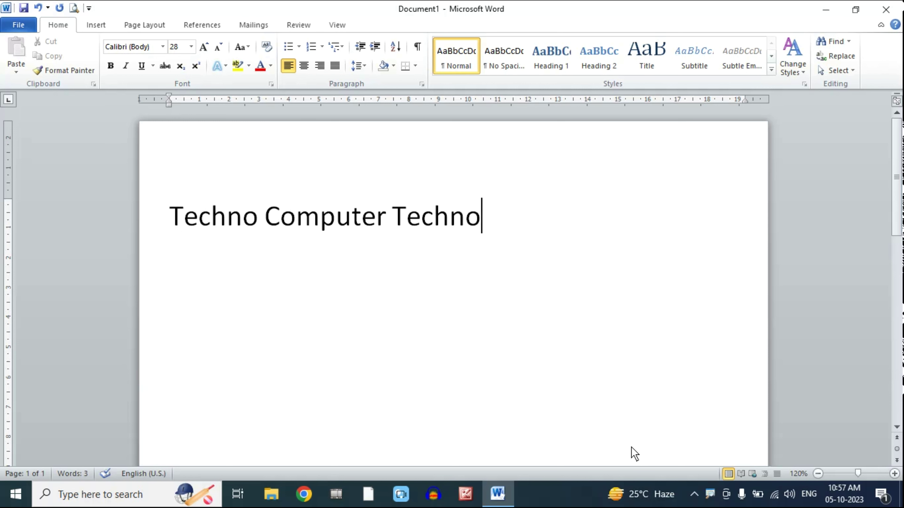